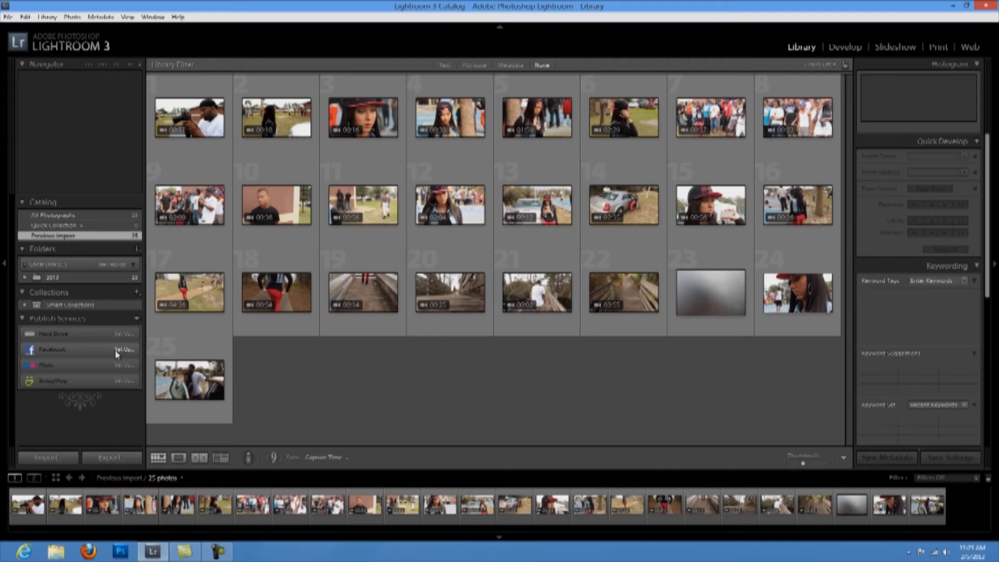
# Set up a Hard Drive publish service with description 'my pics' and a renamed Desktop subfolder.
pyautogui.click(125, 336)
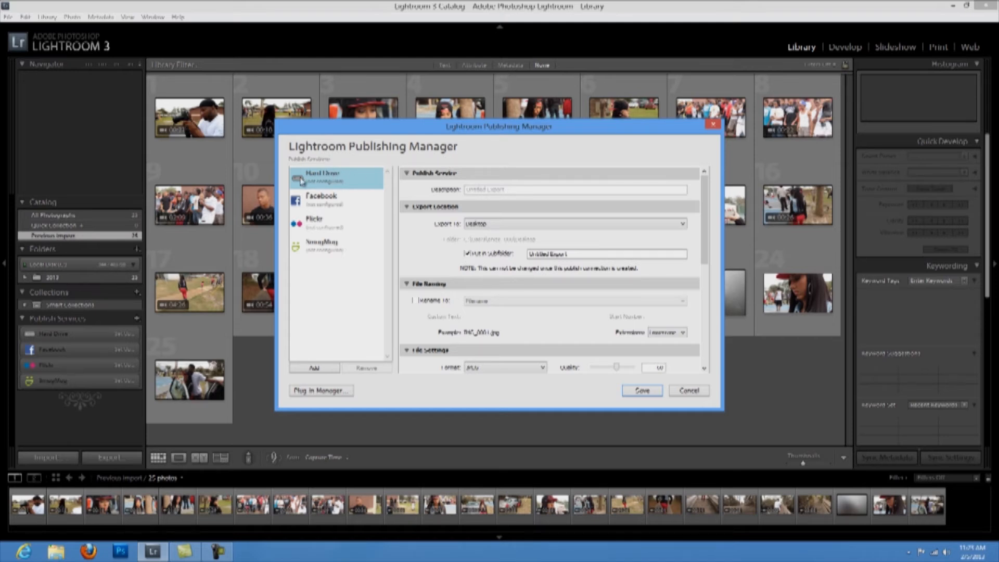
pyautogui.click(497, 190)
pyautogui.write('H')
pyautogui.moveTo(570, 254); pyautogui.dragTo(527, 259)
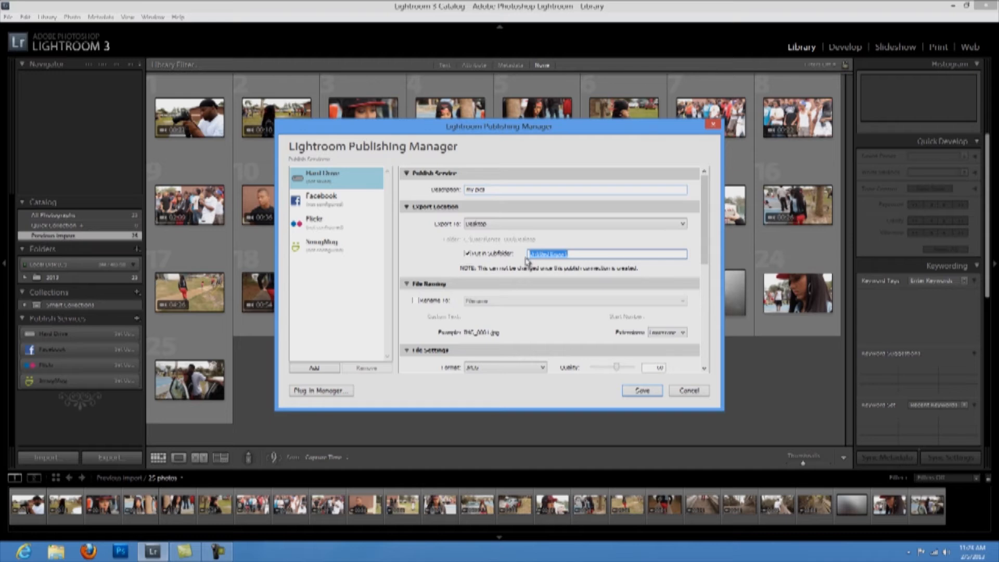
pyautogui.press('BackSpace')
# Enable the Watermark option for the Hard Drive service and choose Edit Watermarks from its list.
pyautogui.scroll(-5, 498, 319)
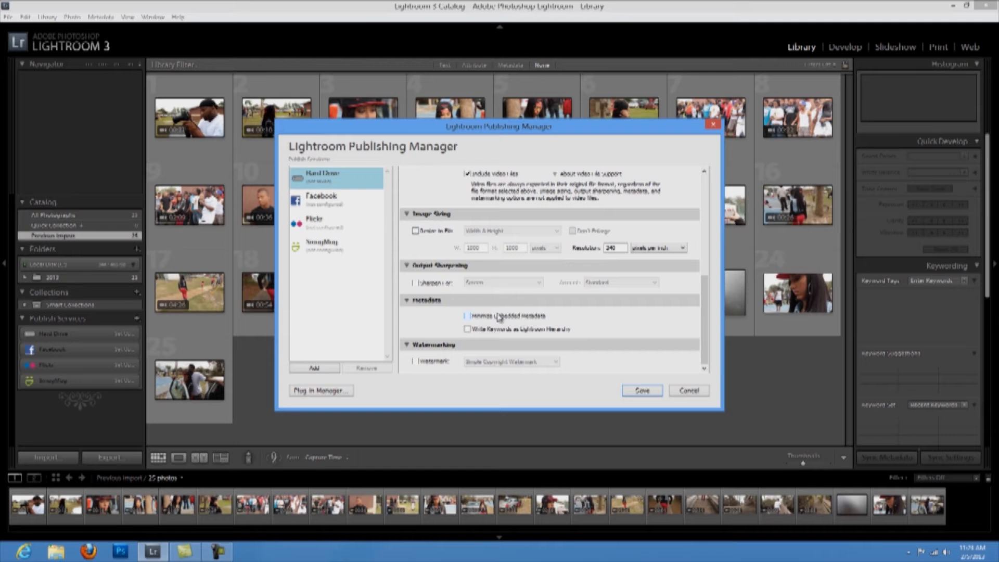
pyautogui.scroll(5, 510, 278)
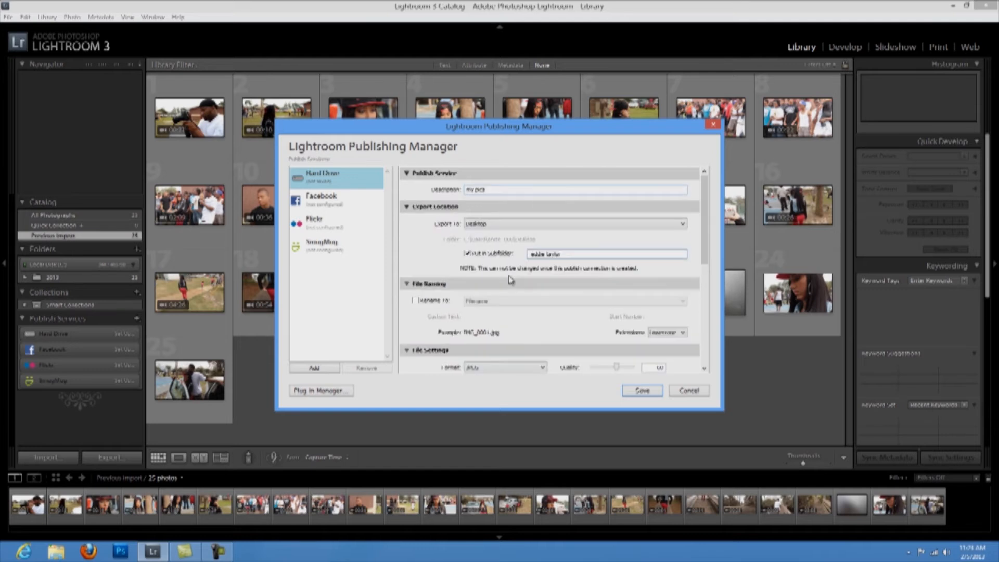
pyautogui.scroll(-5, 510, 289)
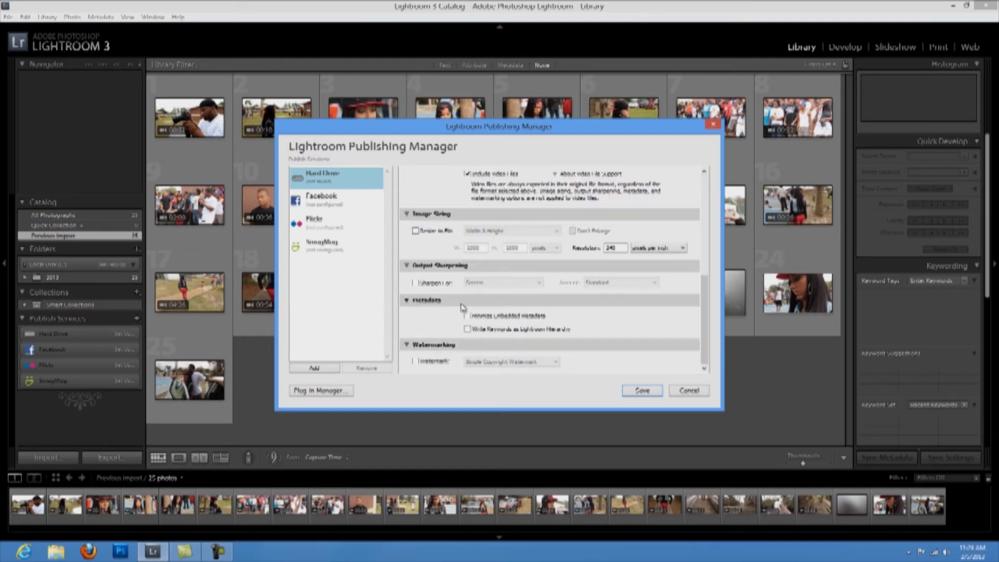
pyautogui.click(416, 364)
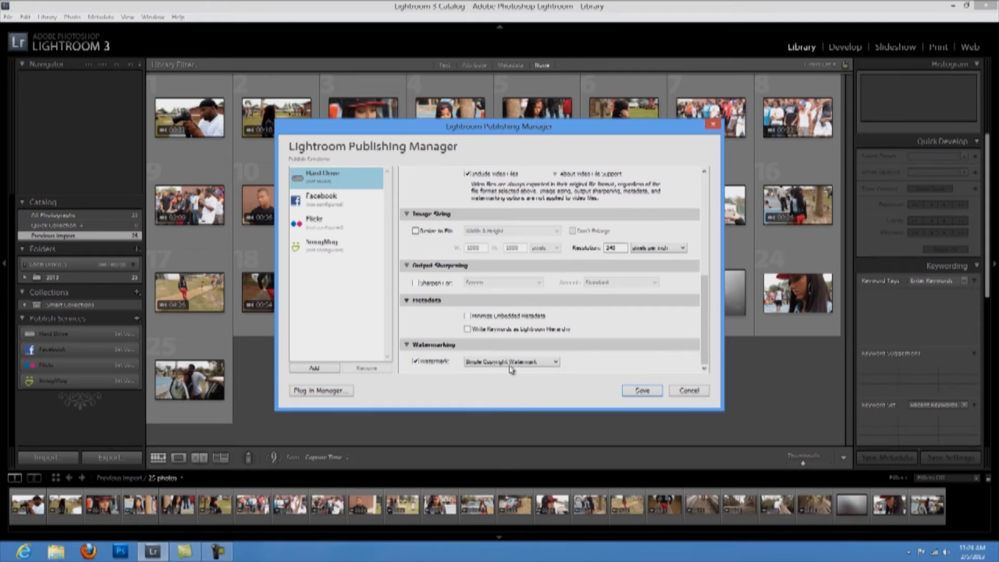
pyautogui.click(549, 365)
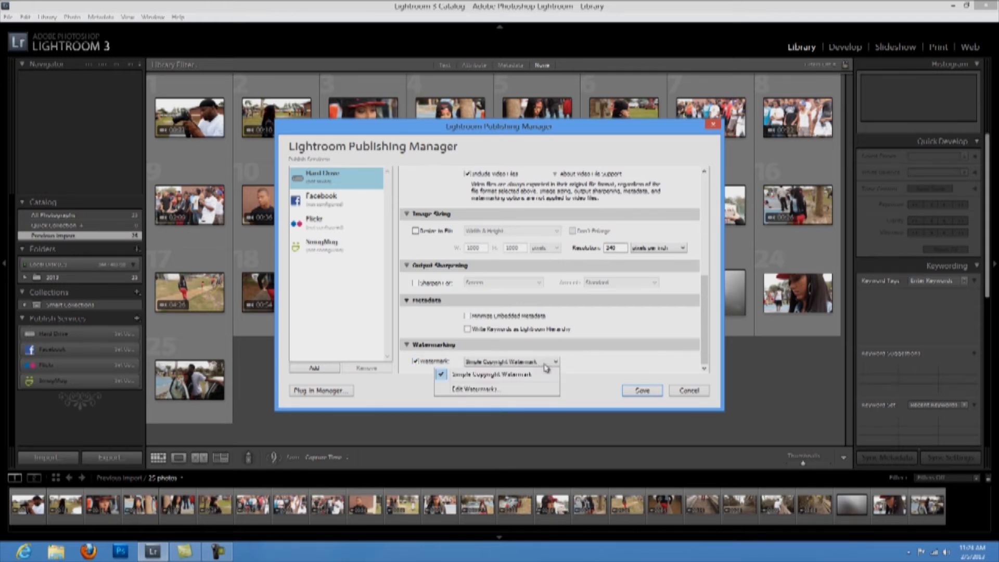
pyautogui.click(505, 389)
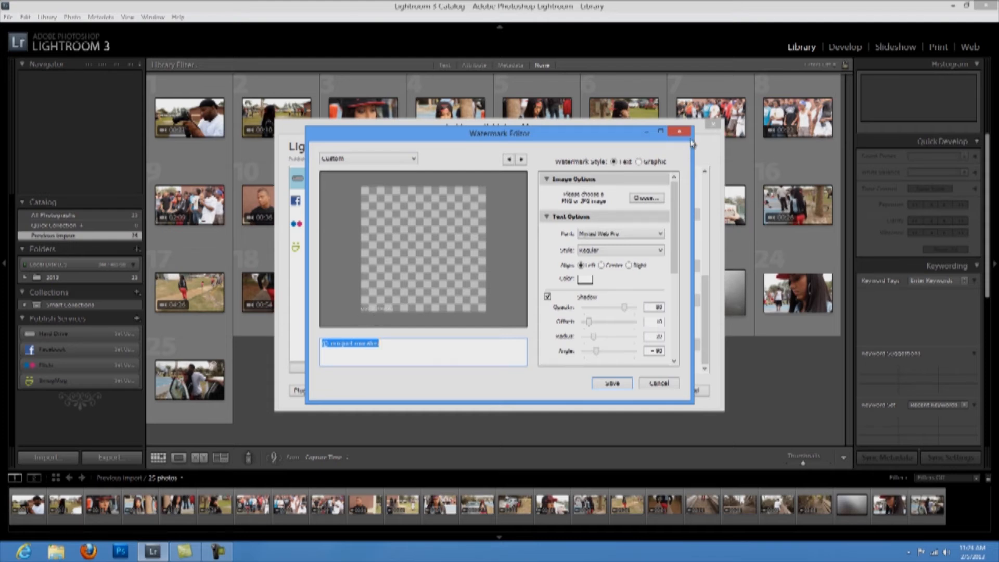
# Load the logo PNG from the Toshiba drive's Adobe folder as the graphic watermark image.
pyautogui.click(638, 201)
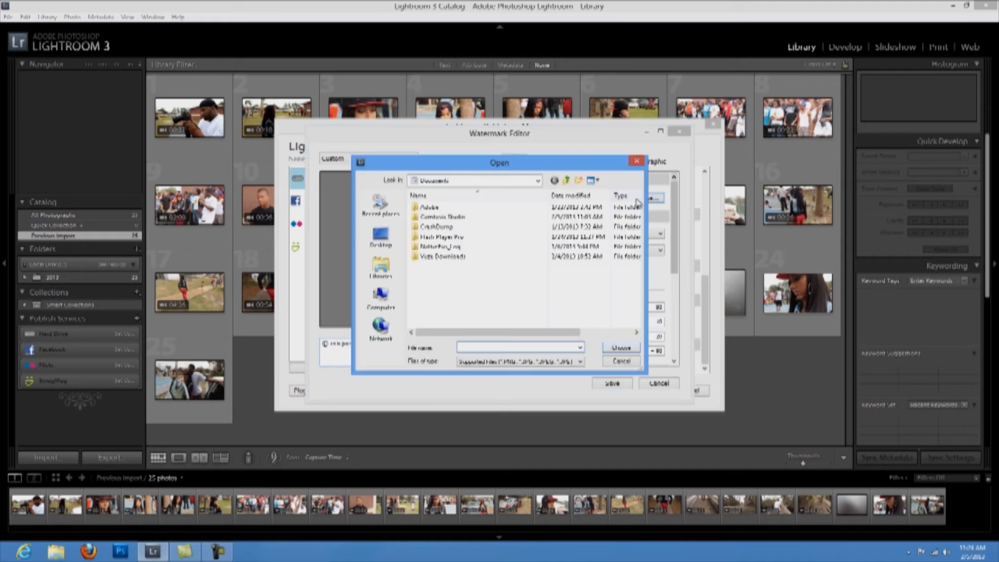
pyautogui.click(383, 295)
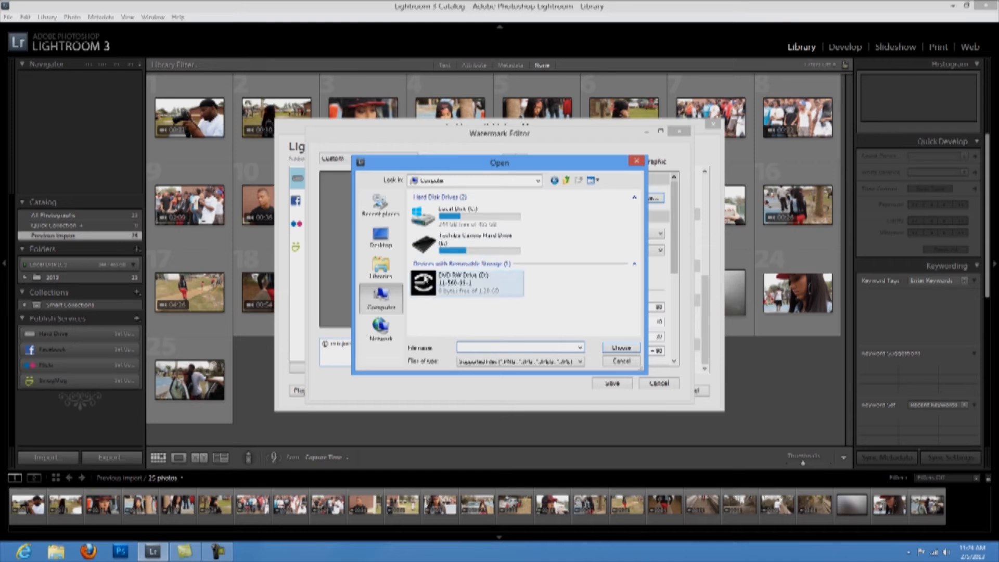
pyautogui.doubleClick(462, 255)
pyautogui.doubleClick(442, 217)
pyautogui.scroll(-15, 438, 233)
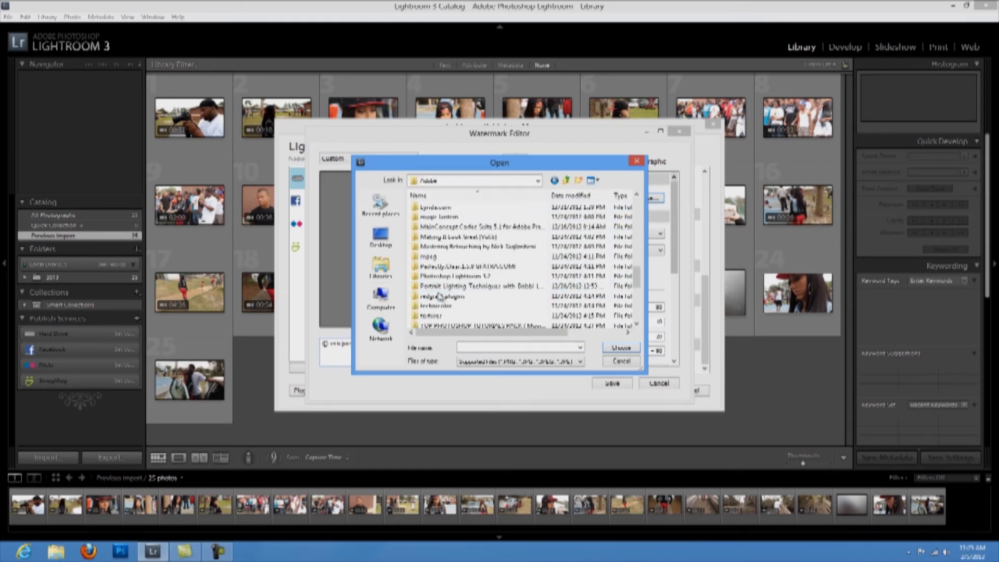
pyautogui.scroll(-3, 442, 299)
pyautogui.scroll(-3, 450, 304)
pyautogui.scroll(3, 454, 306)
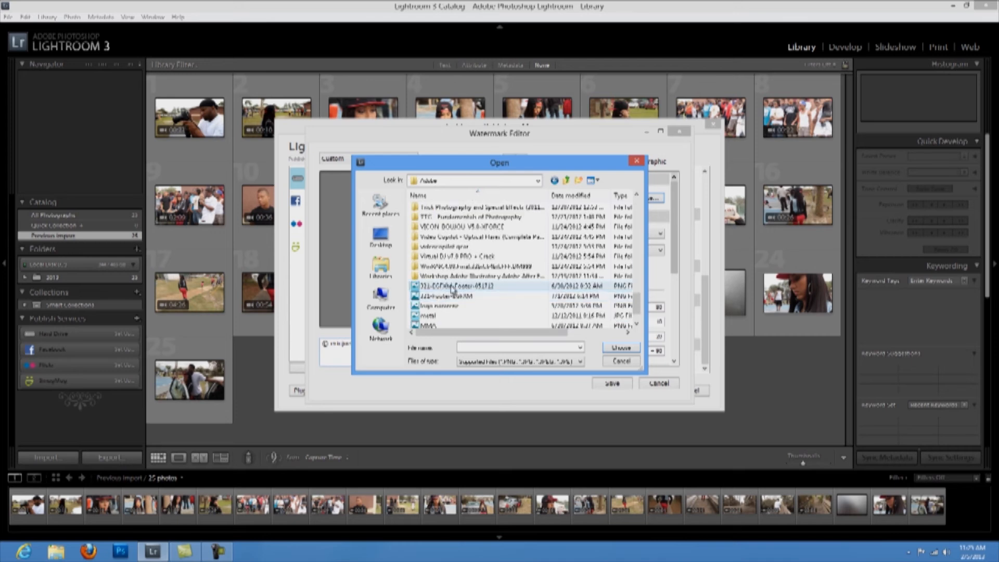
pyautogui.scroll(-3, 454, 307)
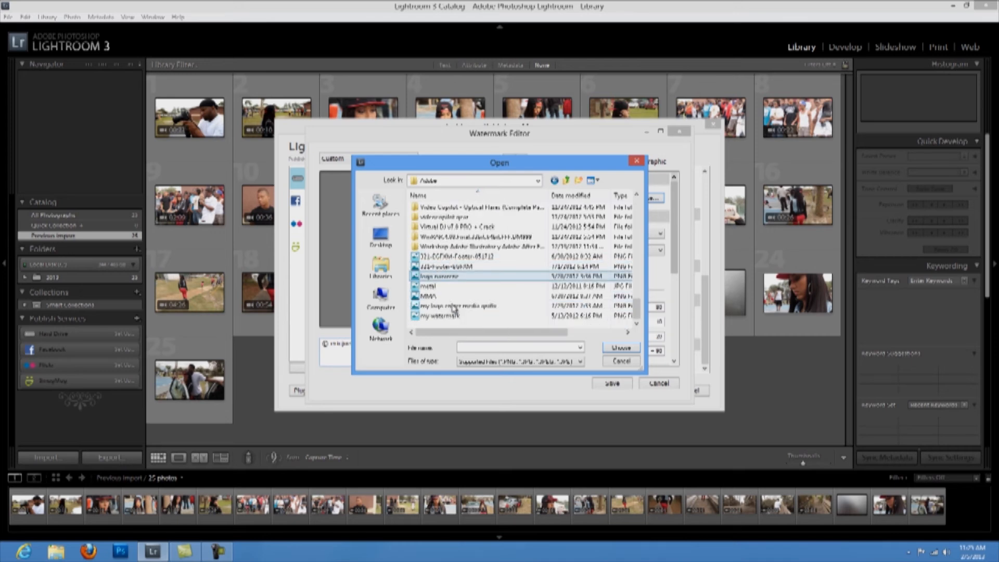
pyautogui.click(479, 307)
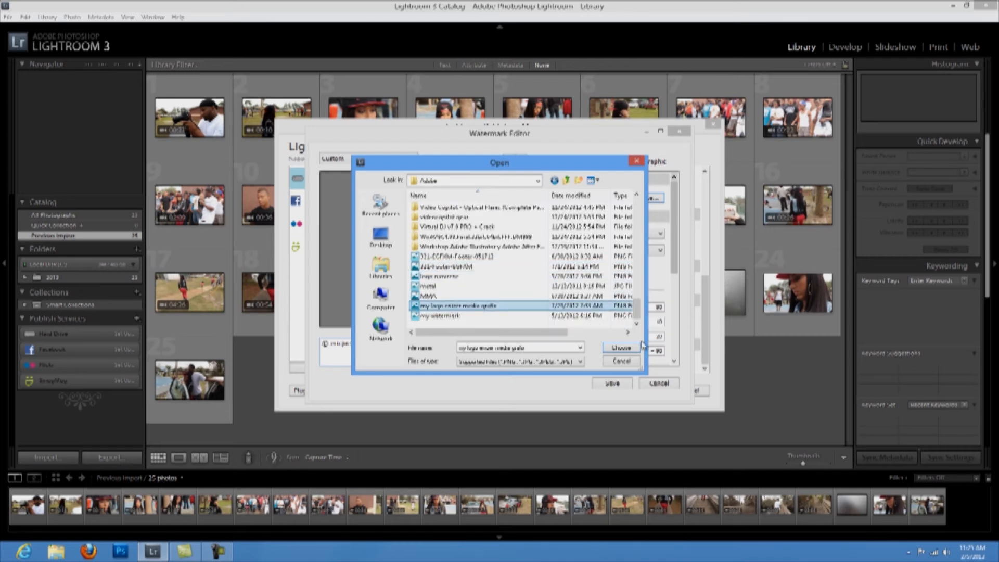
pyautogui.click(629, 347)
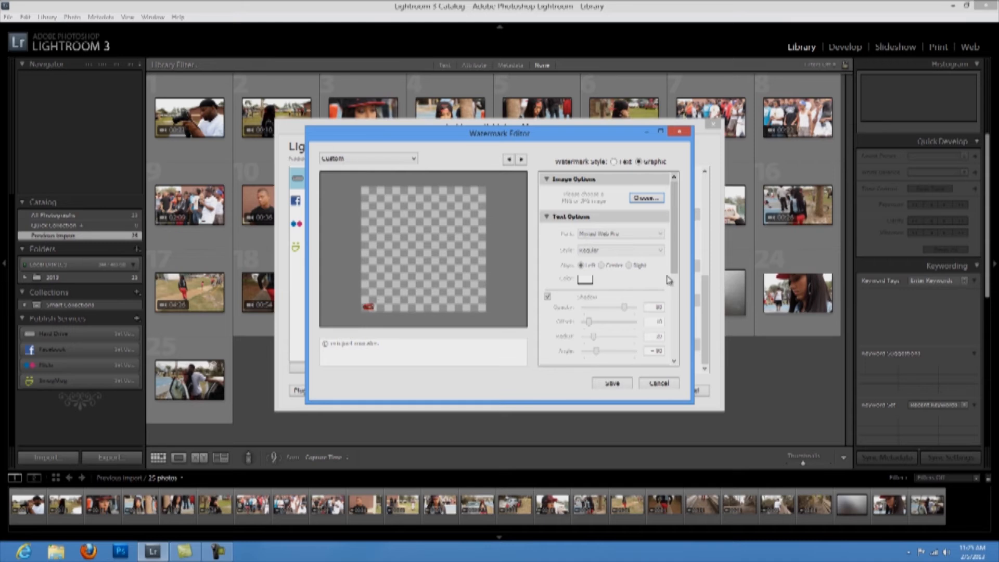
# Anchor the logo watermark to the bottom-right corner and enlarge it to size 22.
pyautogui.scroll(-3, 675, 287)
pyautogui.moveTo(675, 287); pyautogui.dragTo(675, 358)
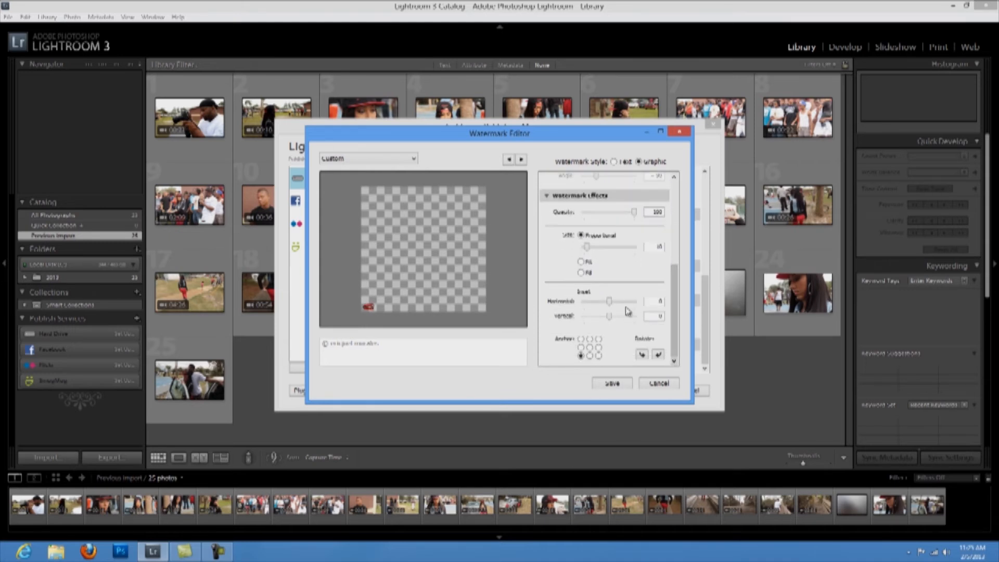
pyautogui.click(589, 355)
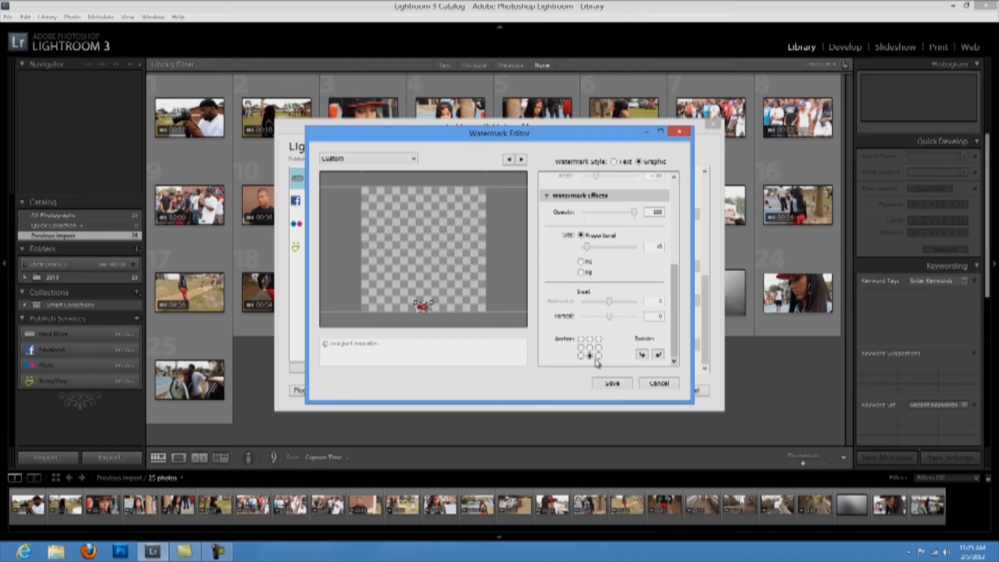
pyautogui.click(598, 356)
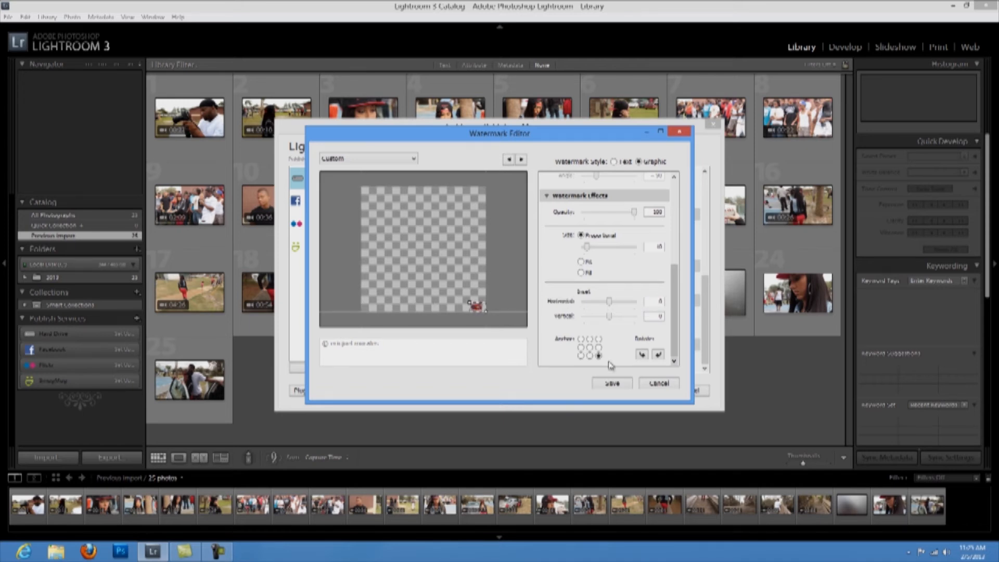
pyautogui.click(599, 340)
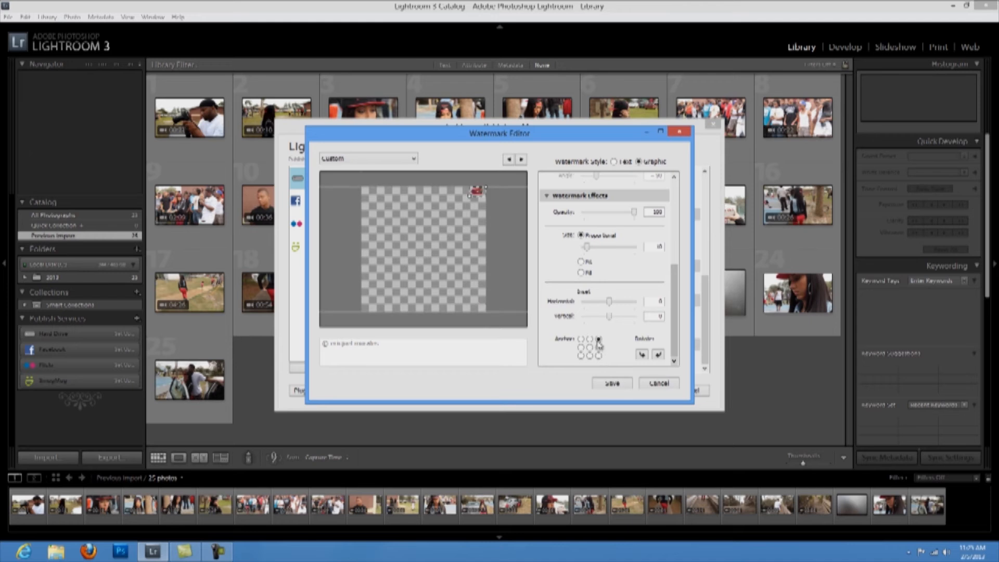
pyautogui.click(589, 347)
pyautogui.click(582, 339)
pyautogui.click(598, 356)
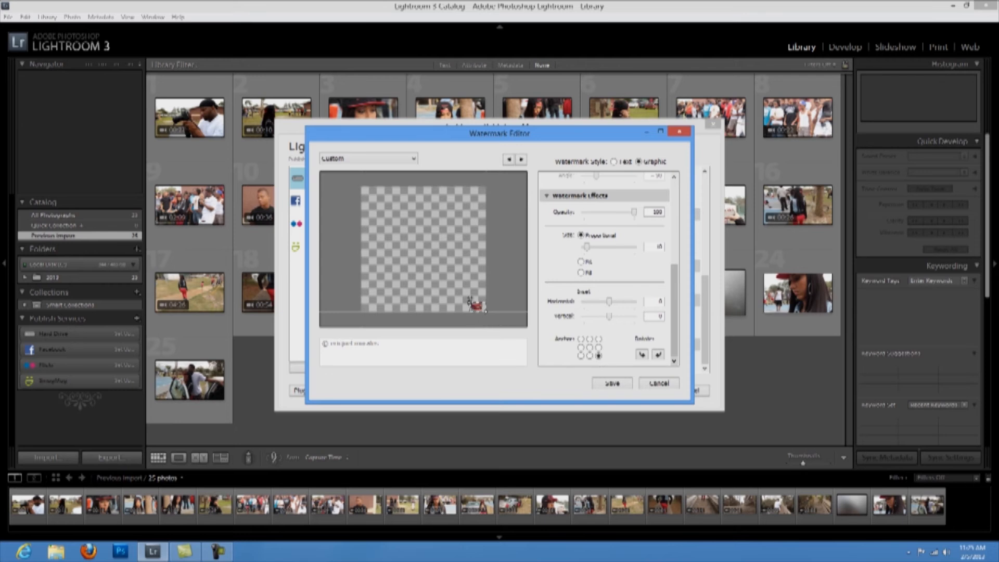
pyautogui.moveTo(470, 302); pyautogui.dragTo(440, 288)
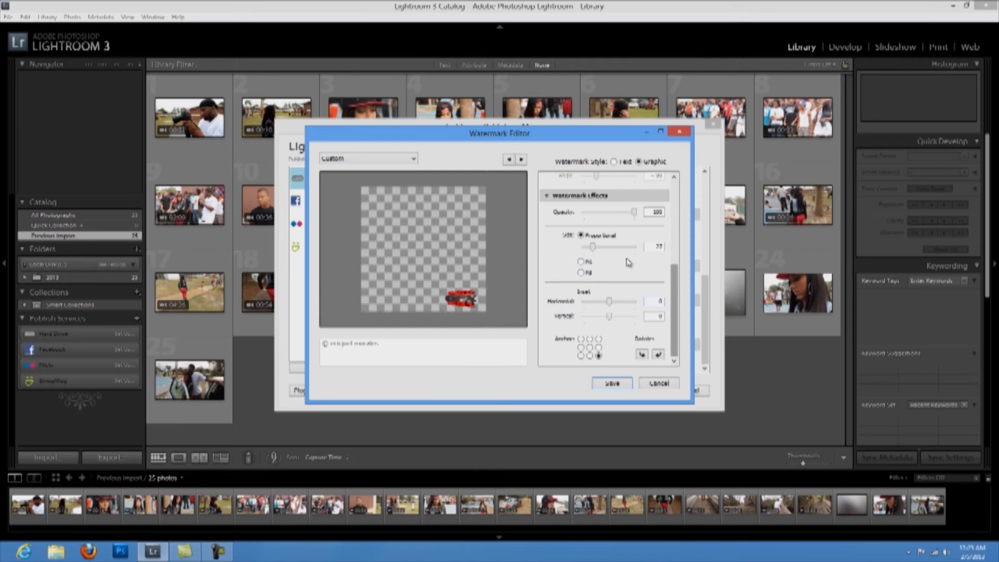
# Save the watermark as preset 'my logo', save the Hard Drive service, and view its collection.
pyautogui.click(612, 384)
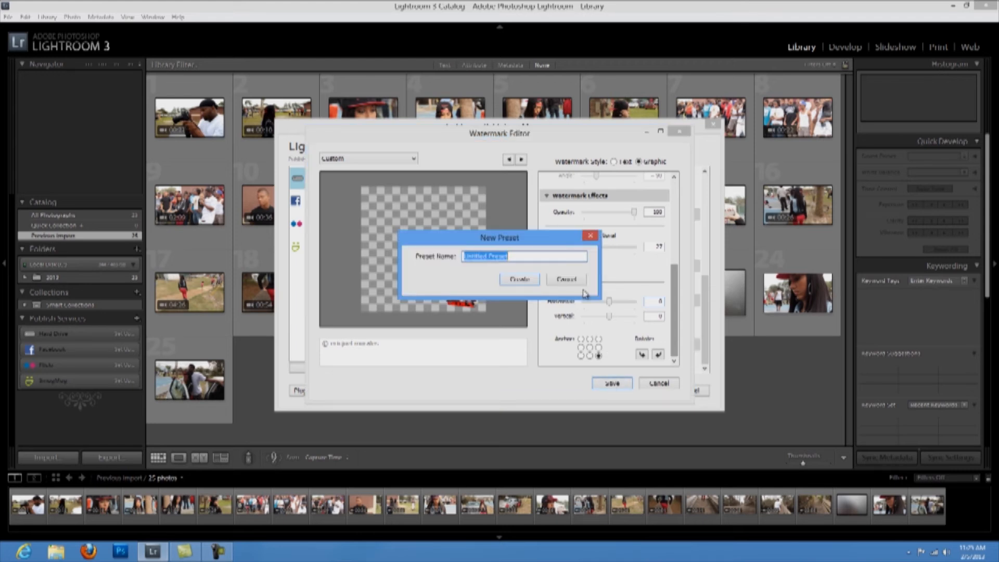
pyautogui.write('my logo')
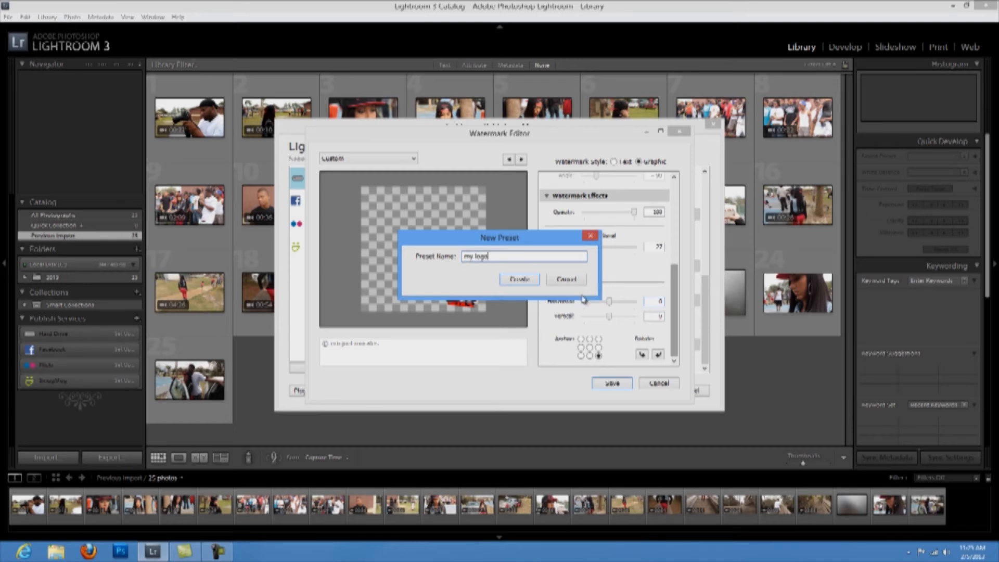
pyautogui.click(532, 280)
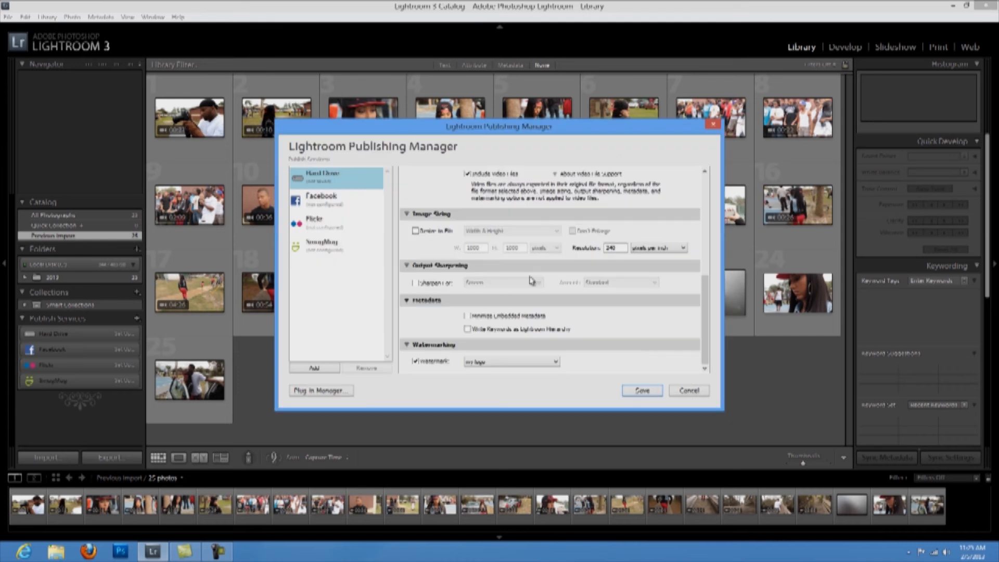
pyautogui.click(633, 392)
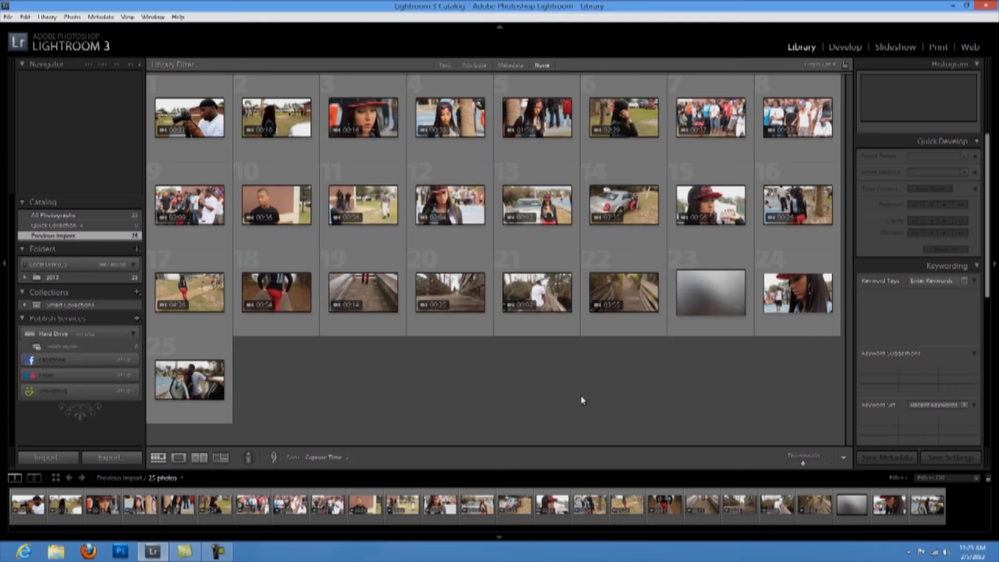
pyautogui.click(80, 346)
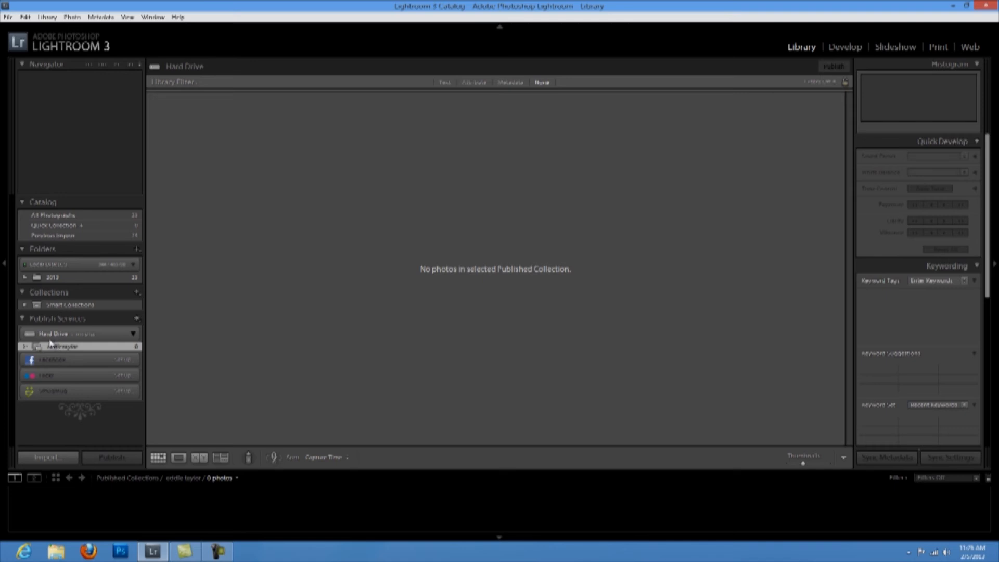
pyautogui.click(952, 7)
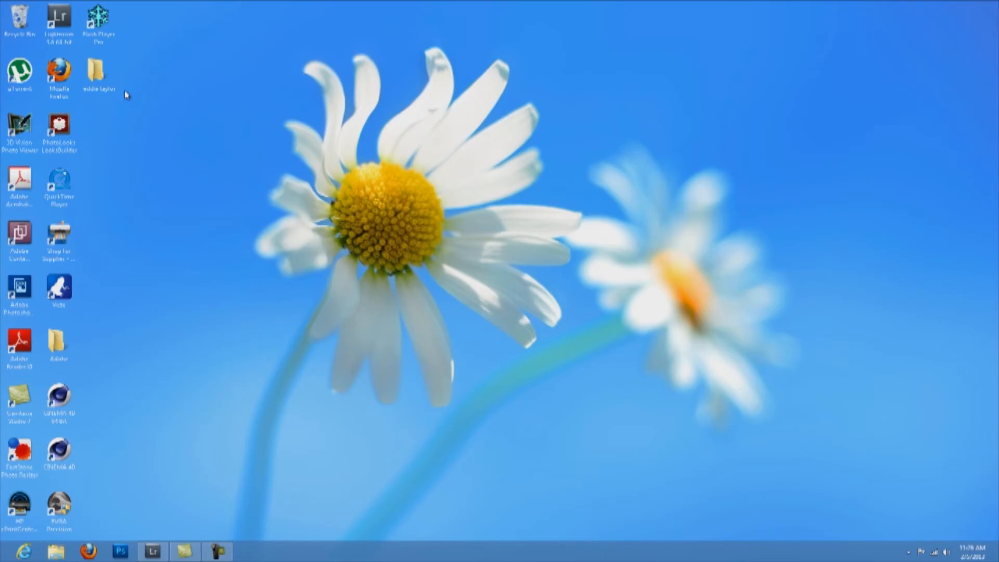
pyautogui.click(96, 72)
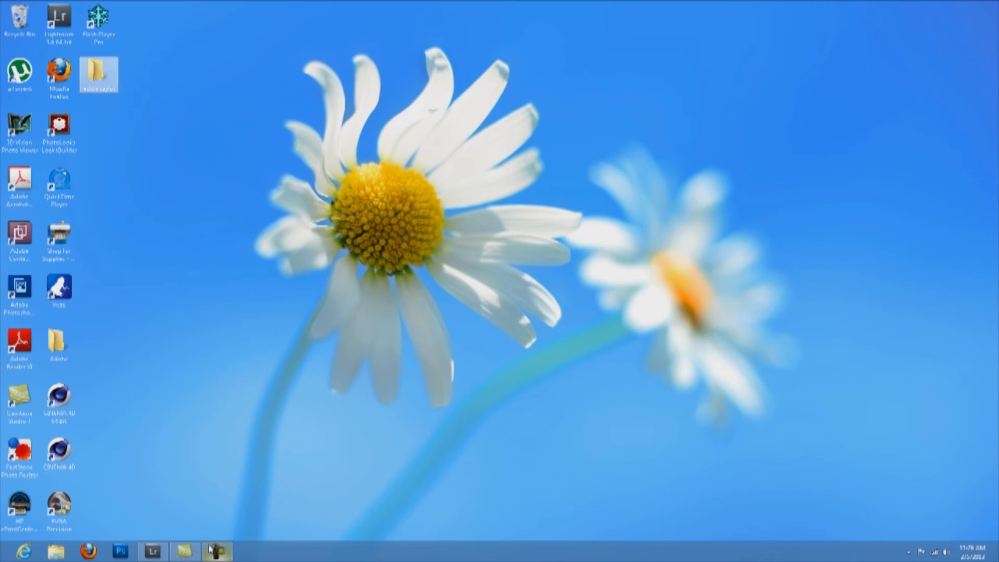
pyautogui.moveTo(214, 550)
pyautogui.click(152, 551)
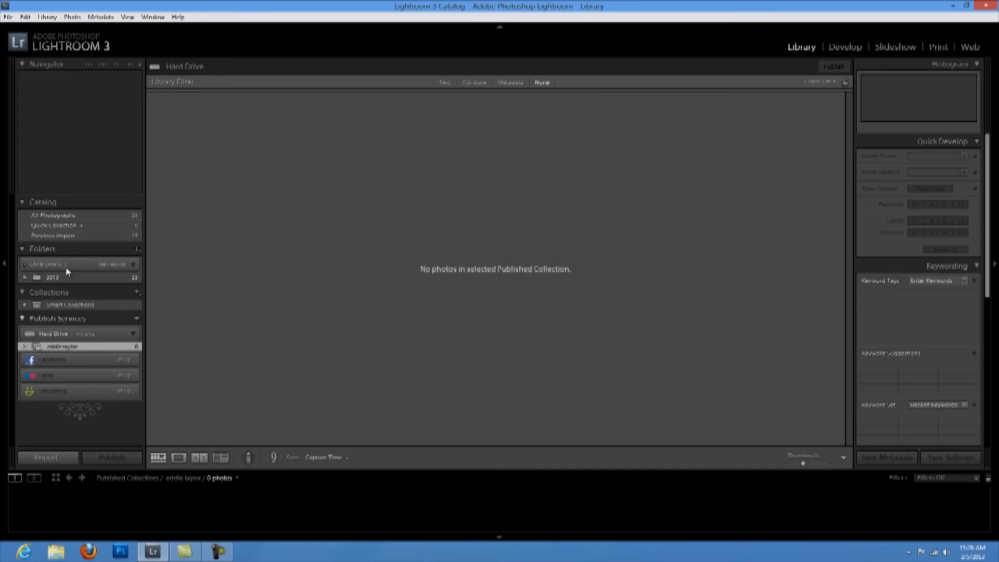
# Drag photos 24 and 25 from the 2013 folder into the Hard Drive published collection.
pyautogui.click(55, 279)
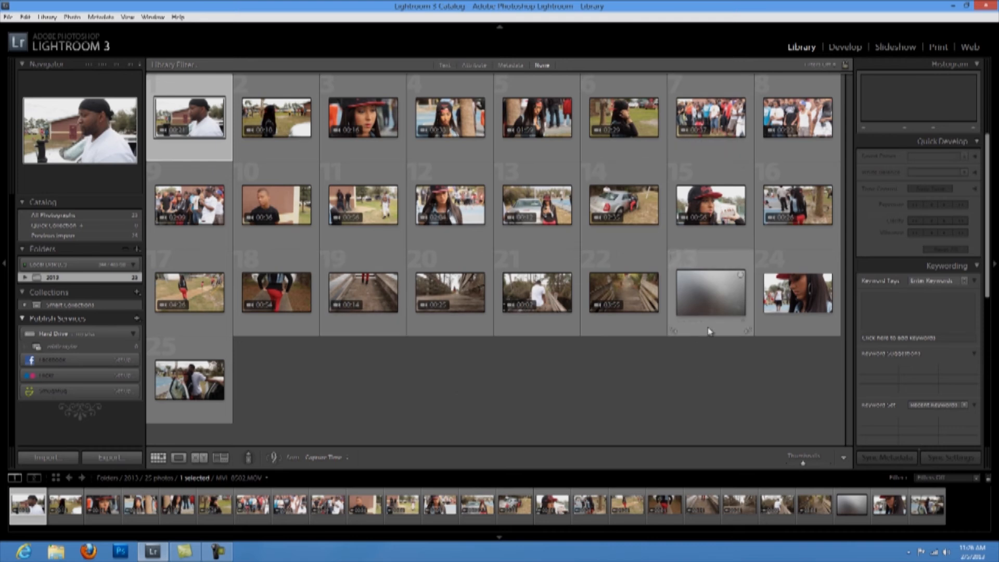
pyautogui.click(786, 315)
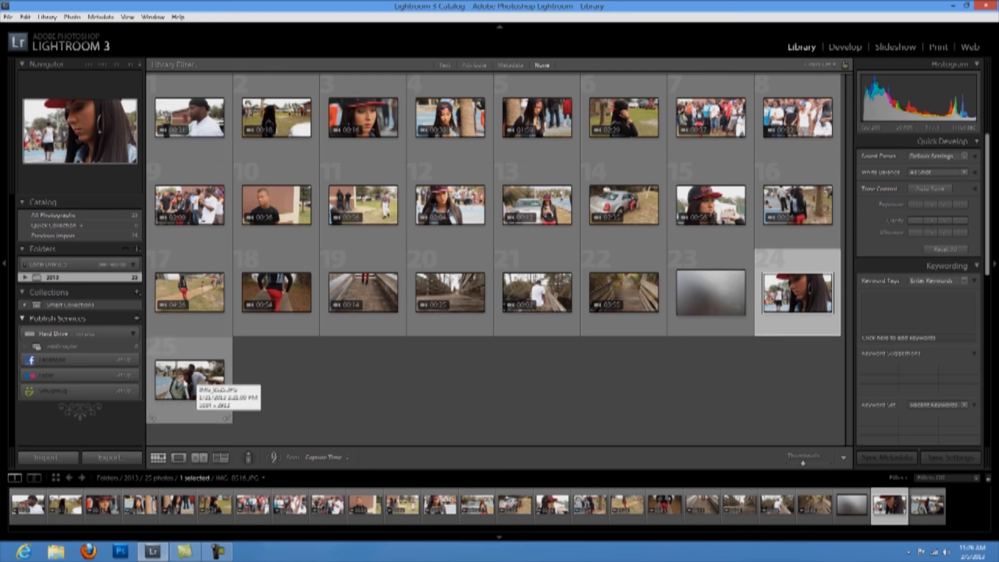
pyautogui.keyDown('ctrl'); pyautogui.click(188, 385); pyautogui.keyUp('ctrl')
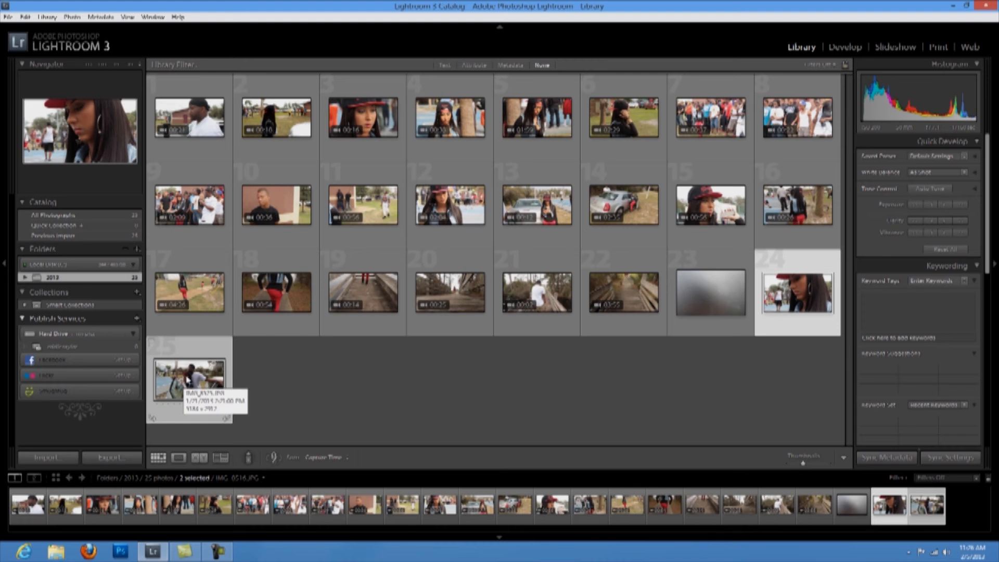
pyautogui.moveTo(134, 360); pyautogui.dragTo(76, 347)
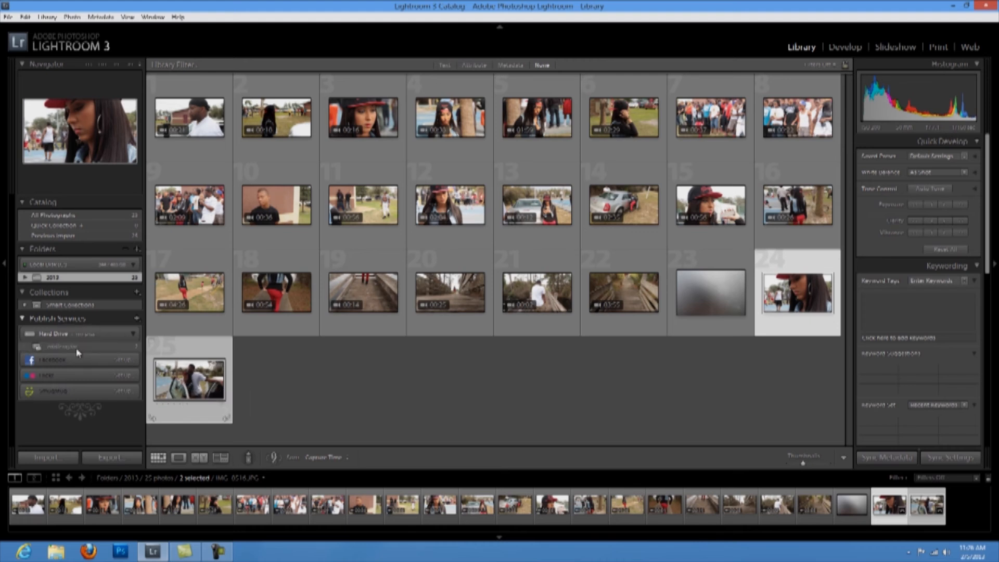
pyautogui.click(75, 346)
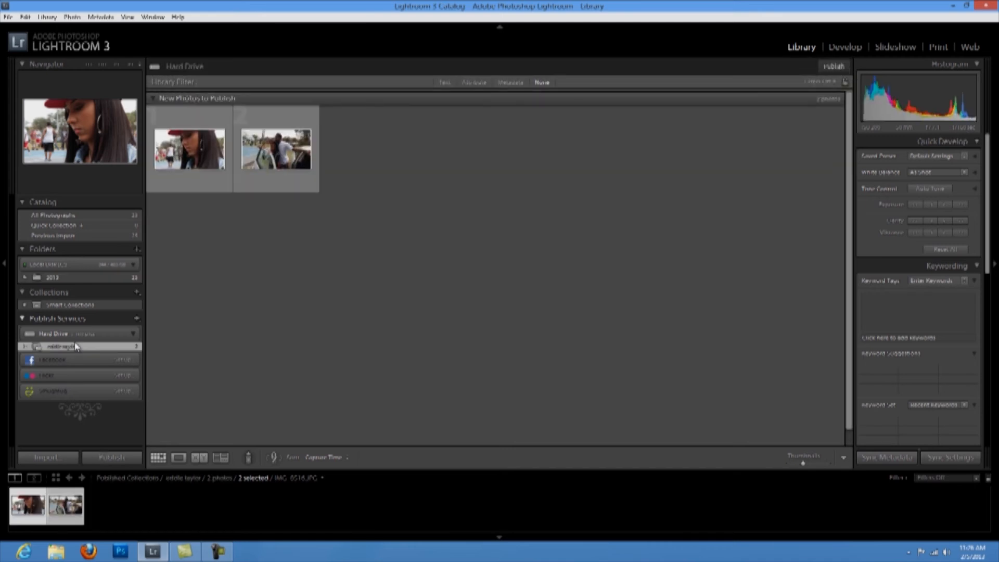
pyautogui.click(518, 297)
pyautogui.click(282, 163)
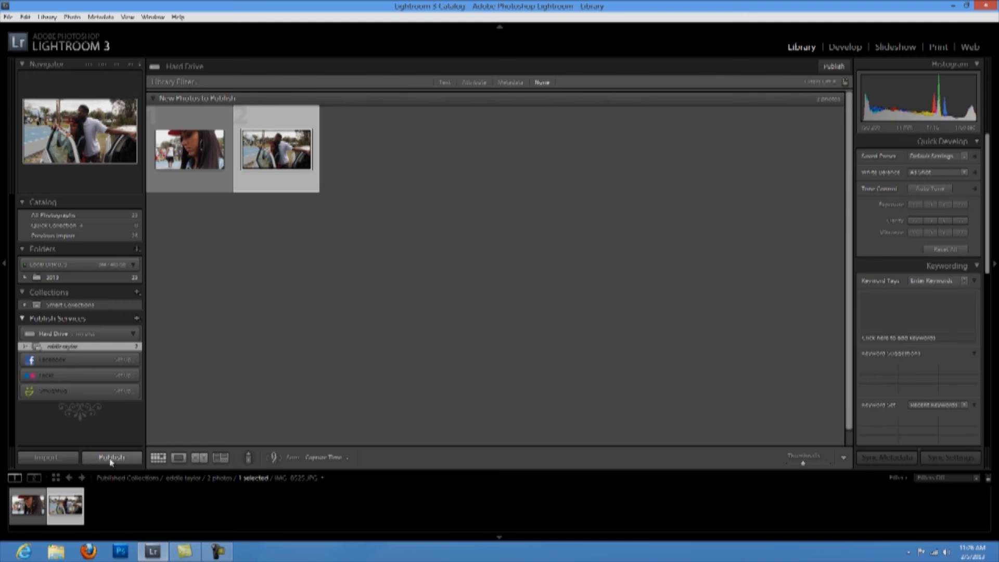
# Publish both queued photos to the Desktop folder, then minimize Lightroom.
pyautogui.click(111, 459)
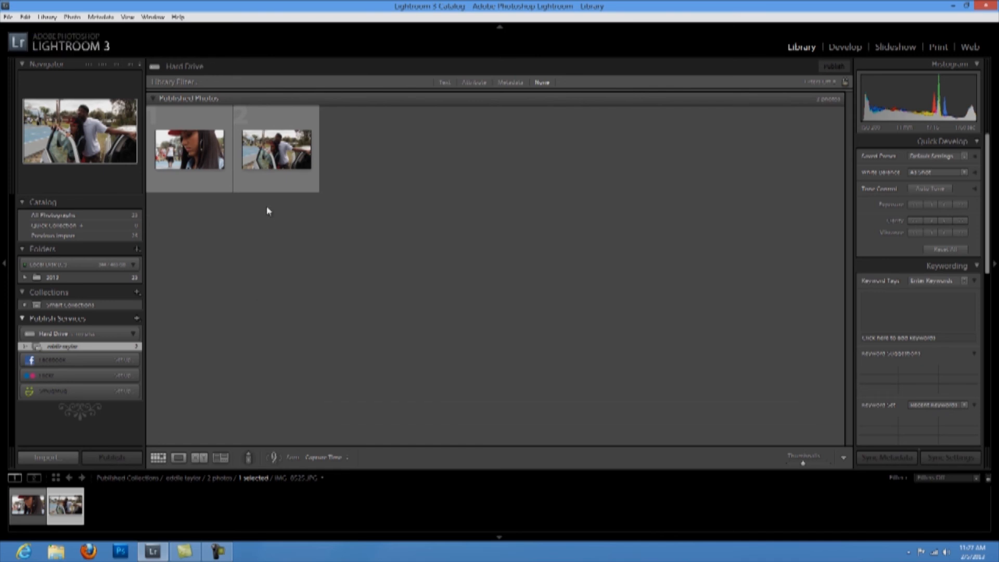
pyautogui.click(286, 162)
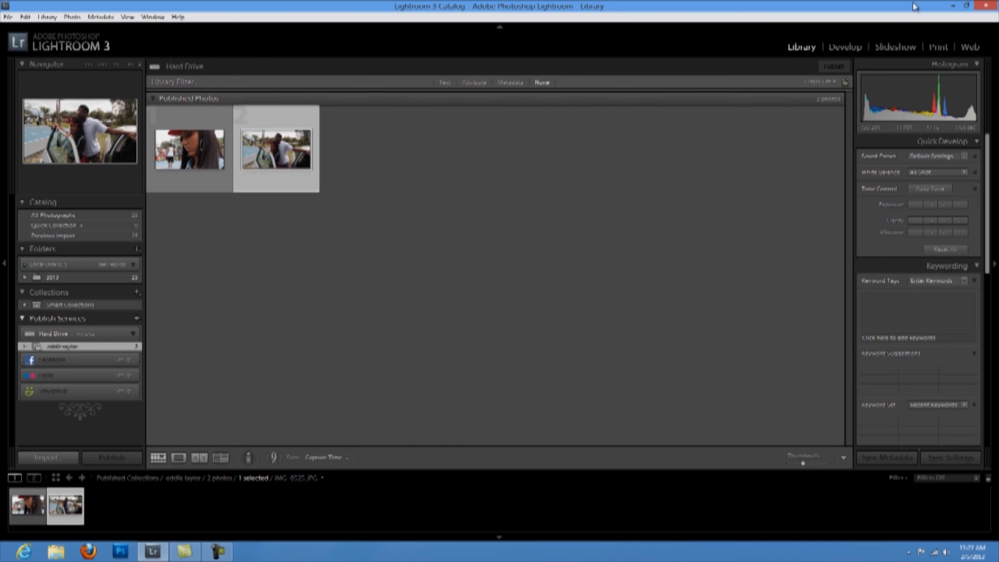
pyautogui.click(954, 7)
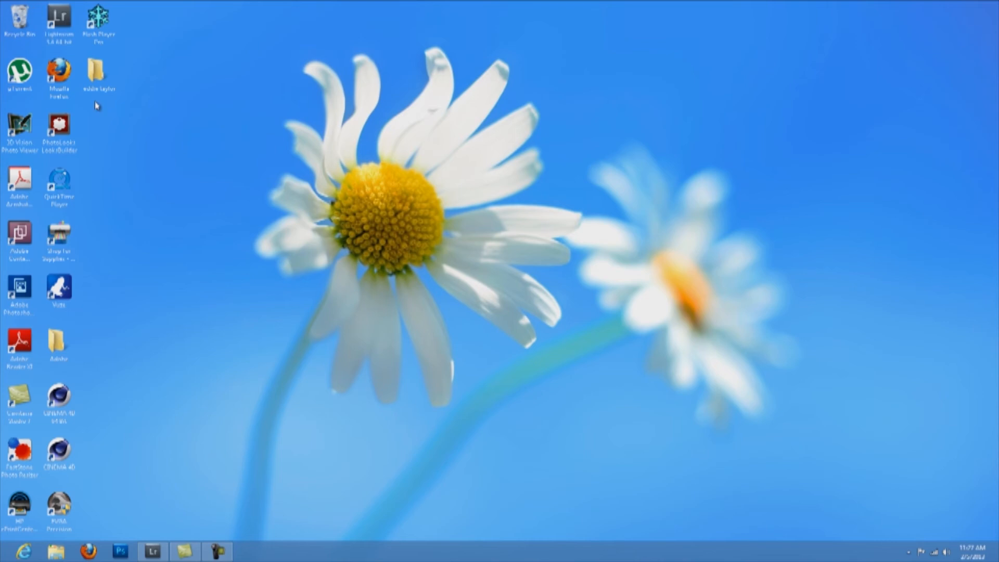
# Open the Desktop export folder, check the first photo's ENZER GFX MEDIA watermark in Photos, then close the folder.
pyautogui.doubleClick(101, 77)
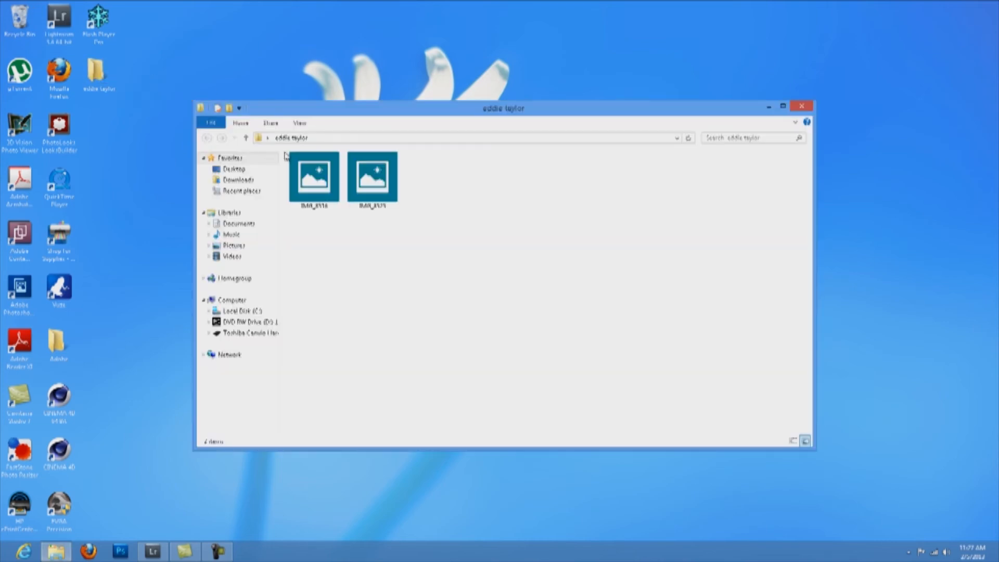
pyautogui.doubleClick(319, 188)
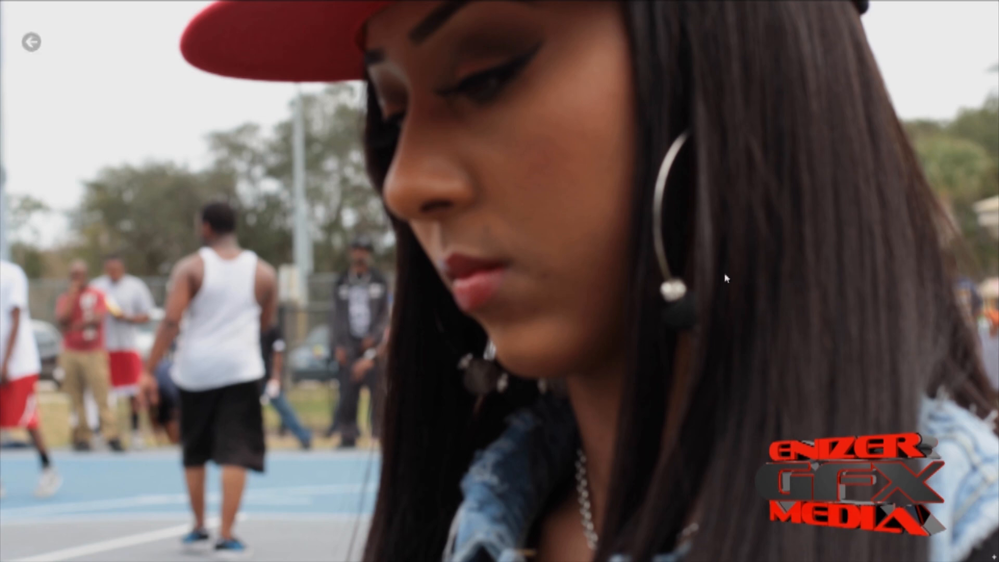
pyautogui.press('Escape')
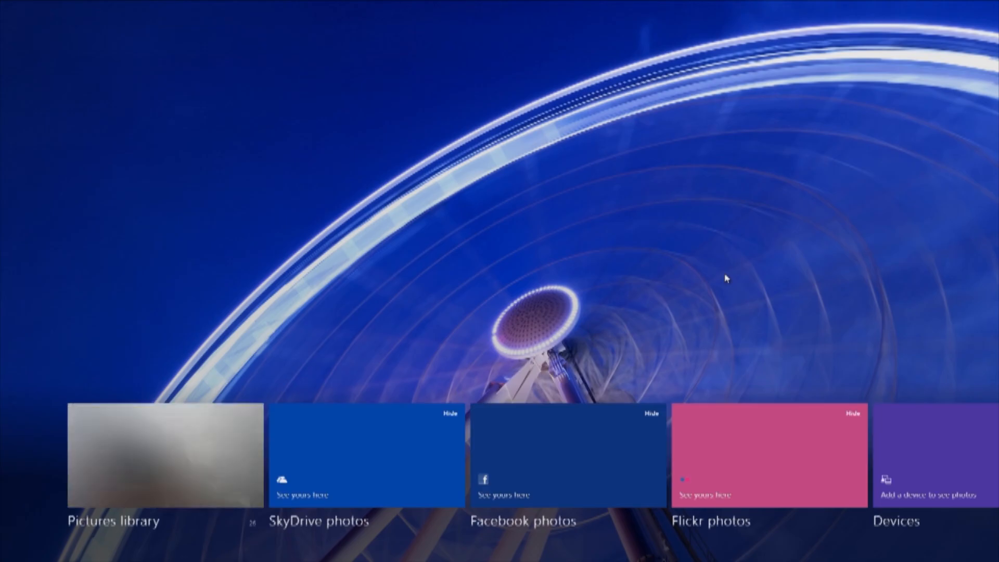
pyautogui.press('super')
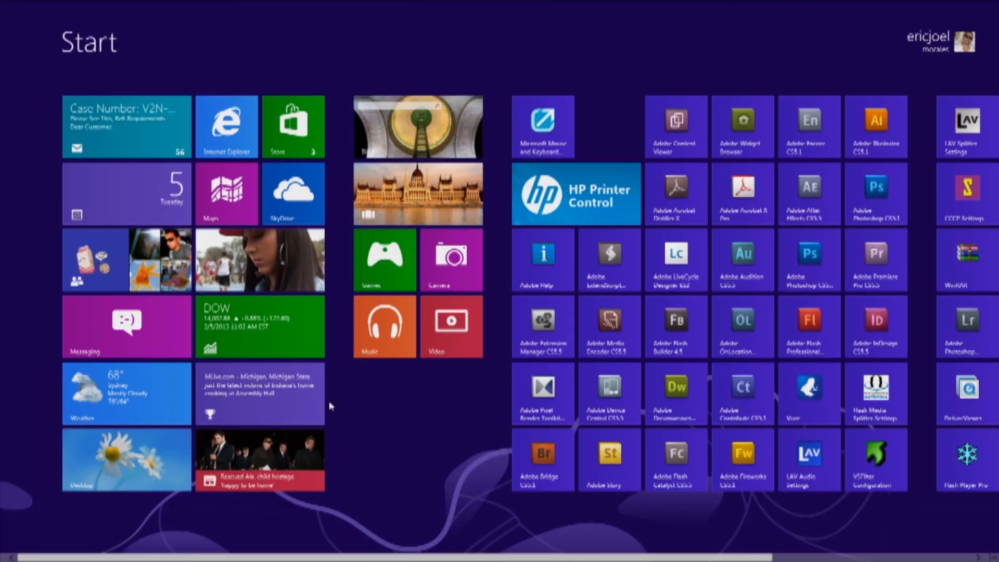
pyautogui.click(93, 462)
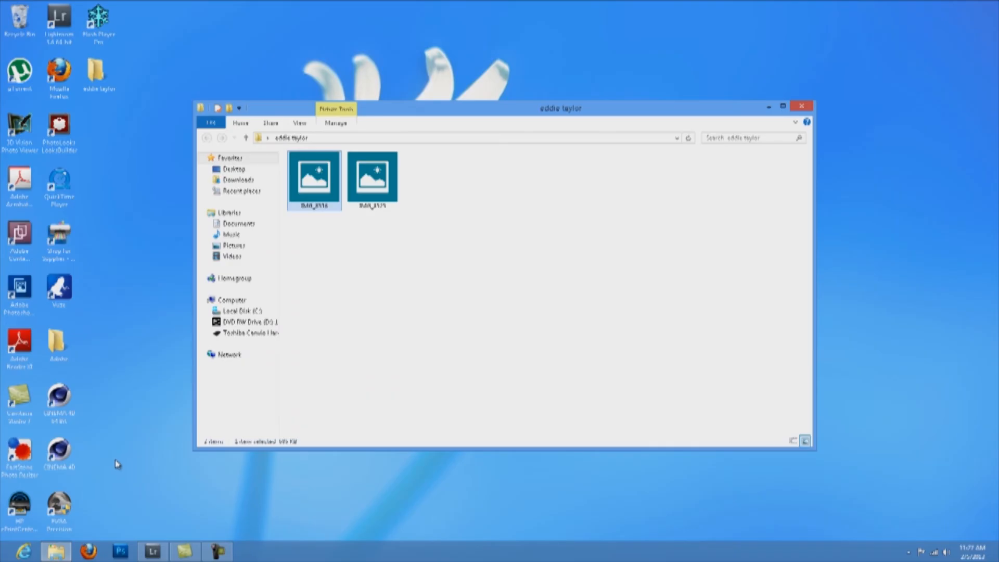
pyautogui.click(659, 306)
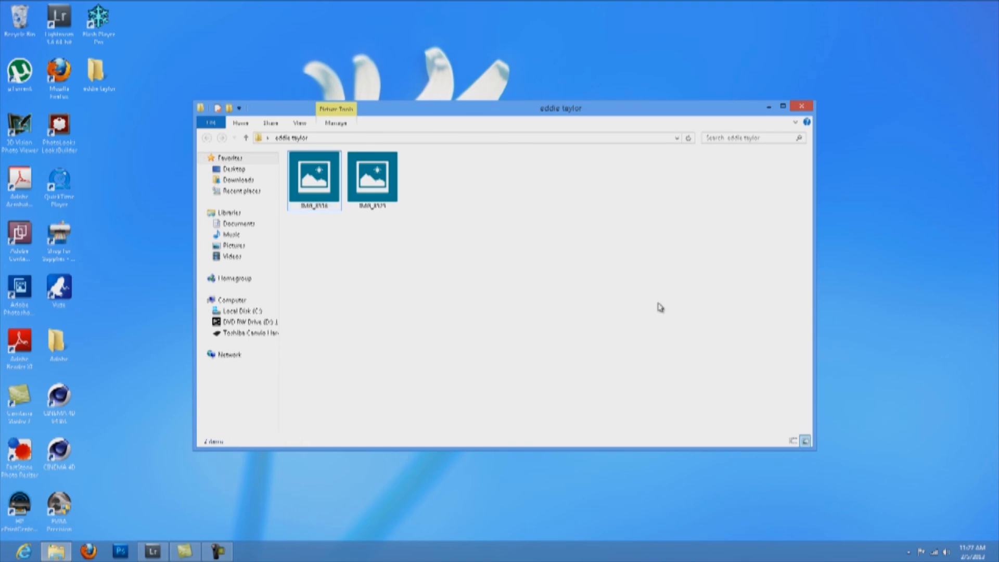
pyautogui.click(803, 107)
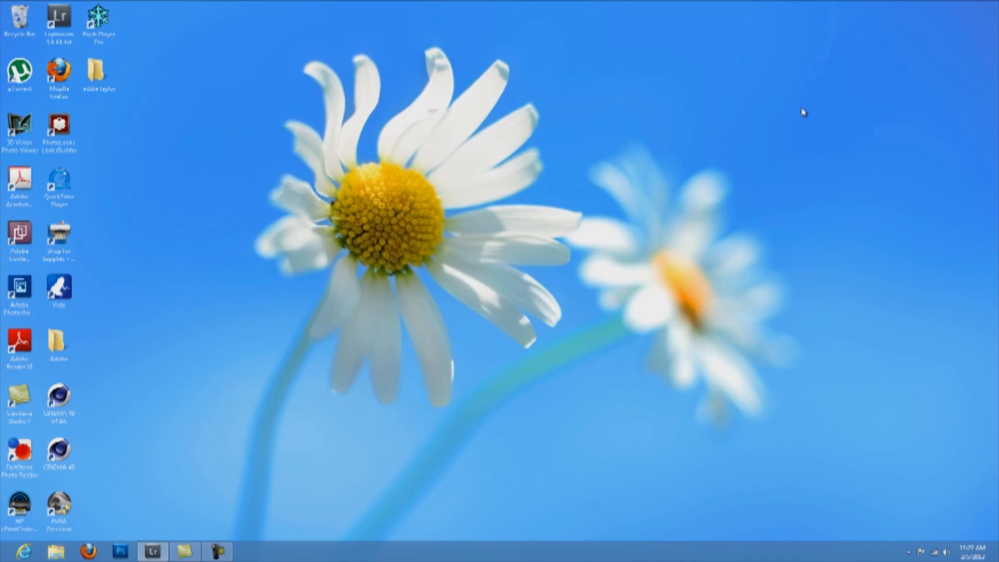
# Refresh the Windows desktop from its right-click menu.
pyautogui.rightClick(410, 120)
pyautogui.click(440, 149)
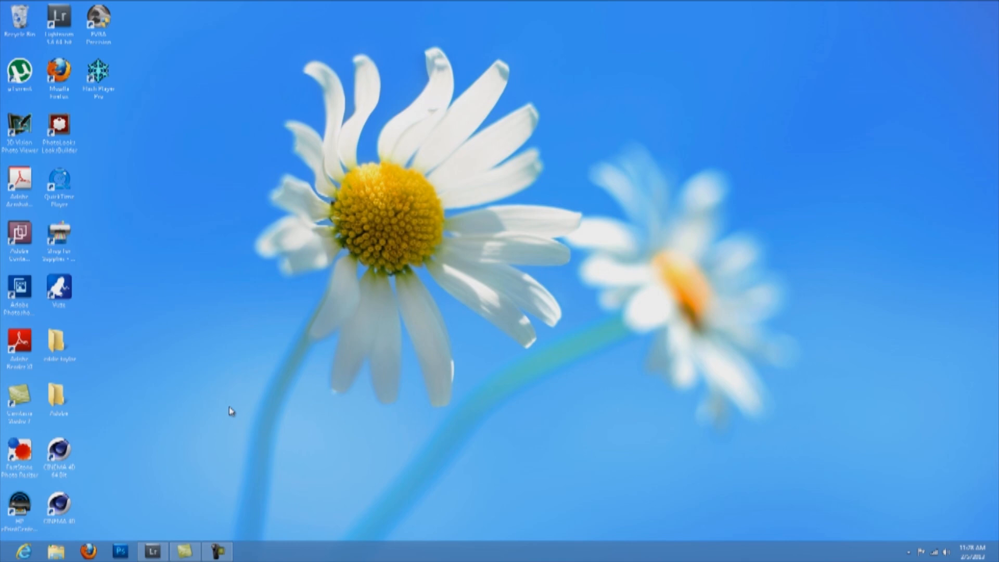
pyautogui.moveTo(230, 549)
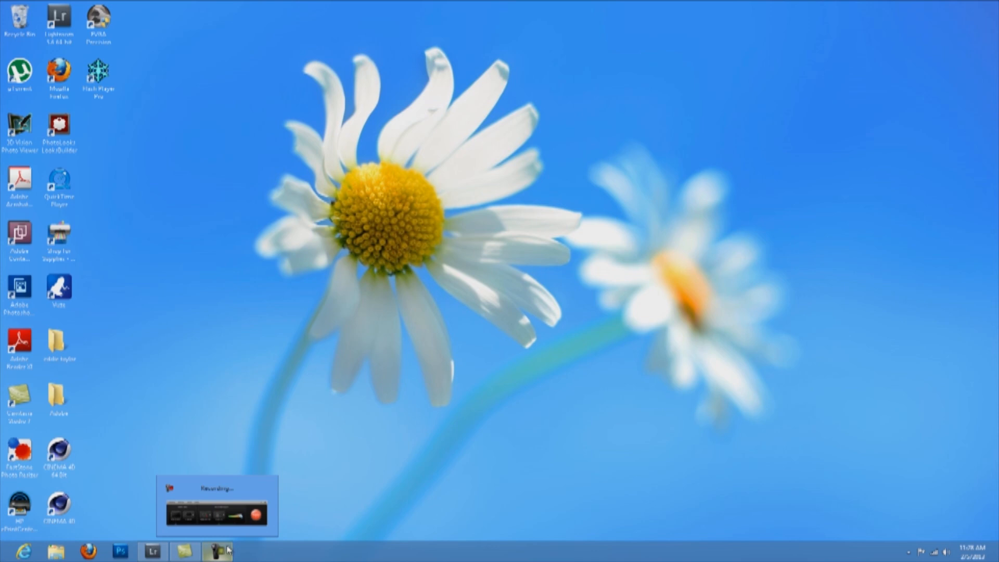